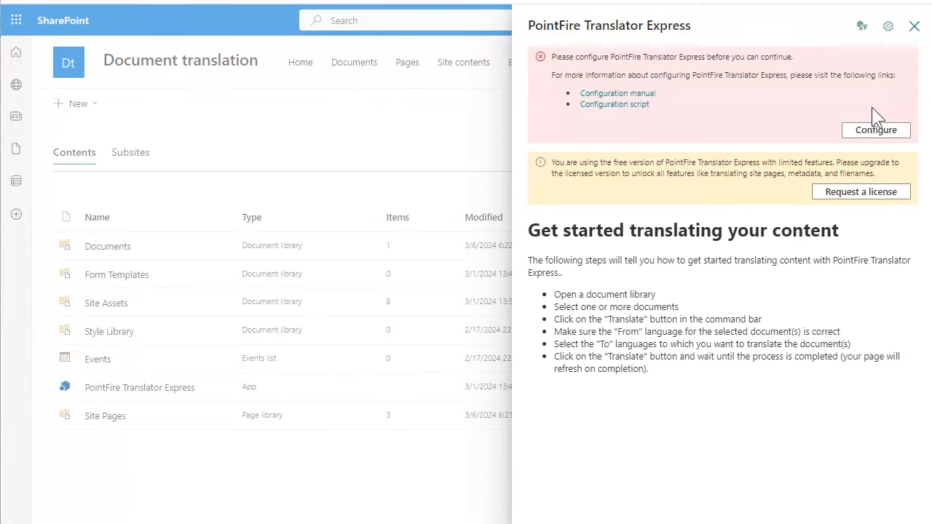
# Configure PointFire Translator Express with the Azure Storage endpoint, container SAS token, document translation endpoint and Azure Translator key, and save the configuration.
pyautogui.click(877, 131)
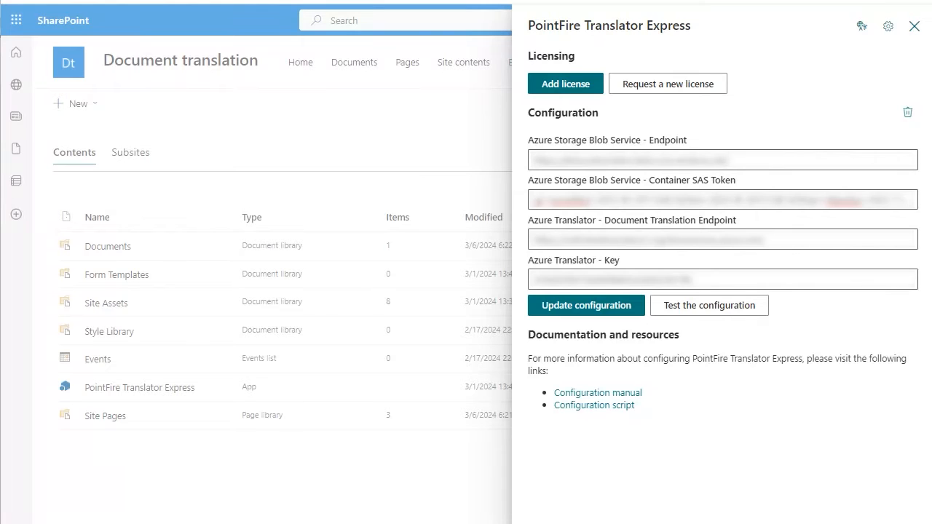
pyautogui.click(611, 307)
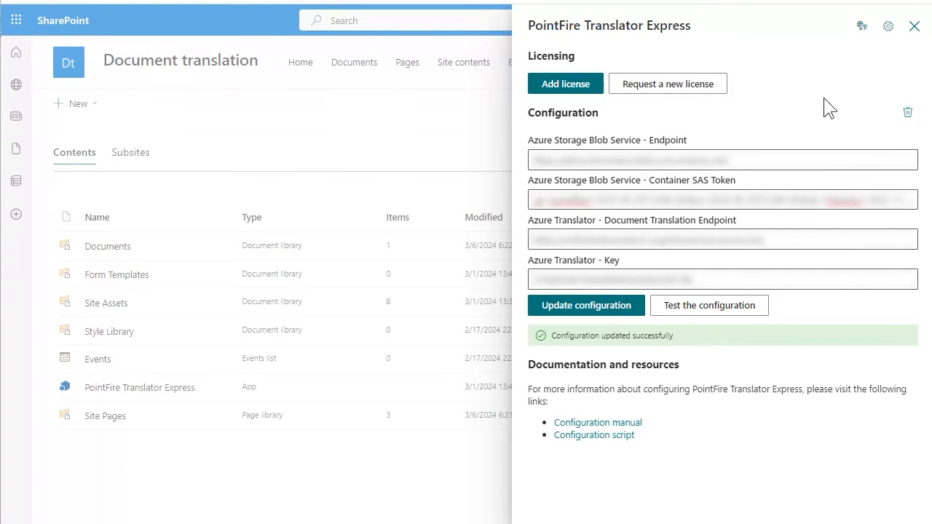
pyautogui.click(915, 27)
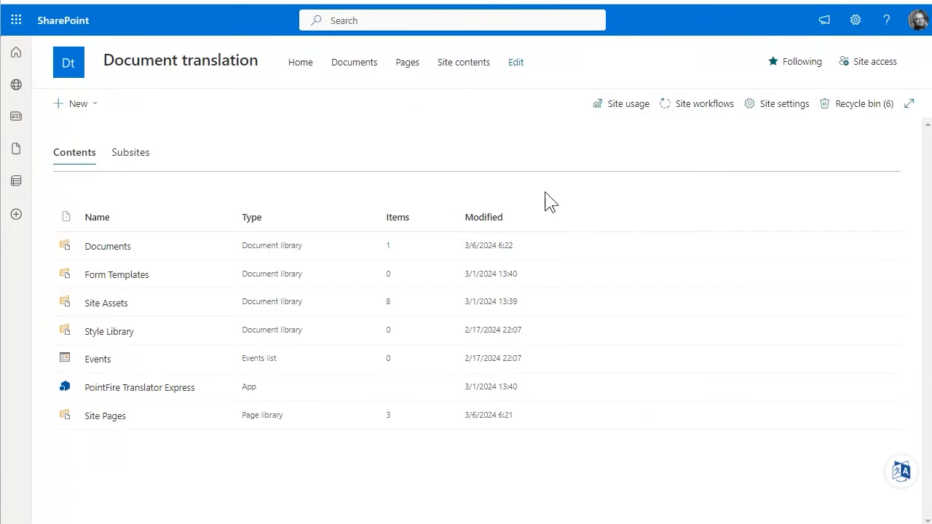
# Translate Truth.docx in the Documents library from English to Français with Translate now.
pyautogui.click(361, 74)
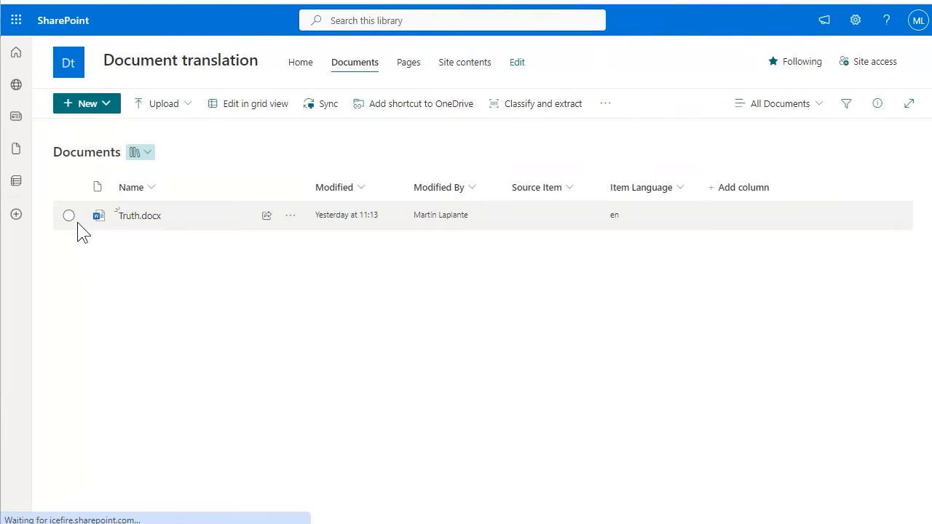
pyautogui.click(68, 216)
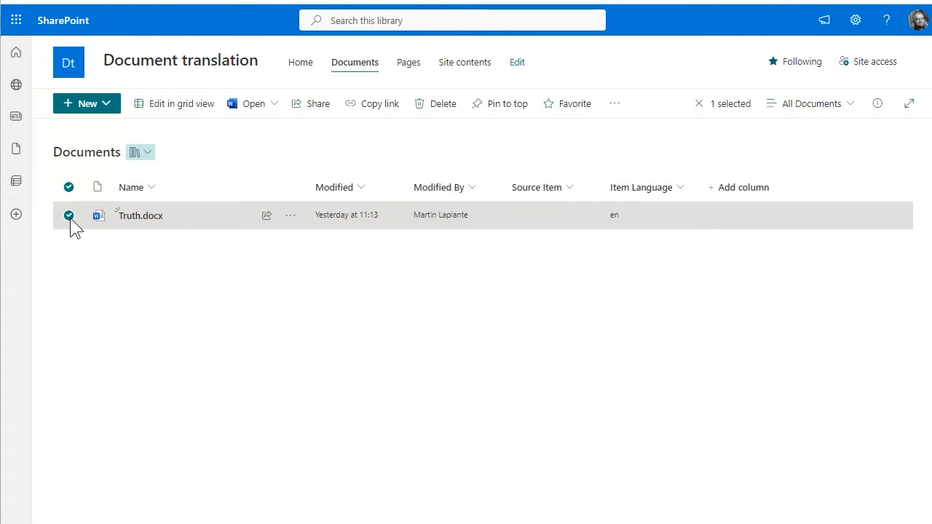
pyautogui.click(618, 106)
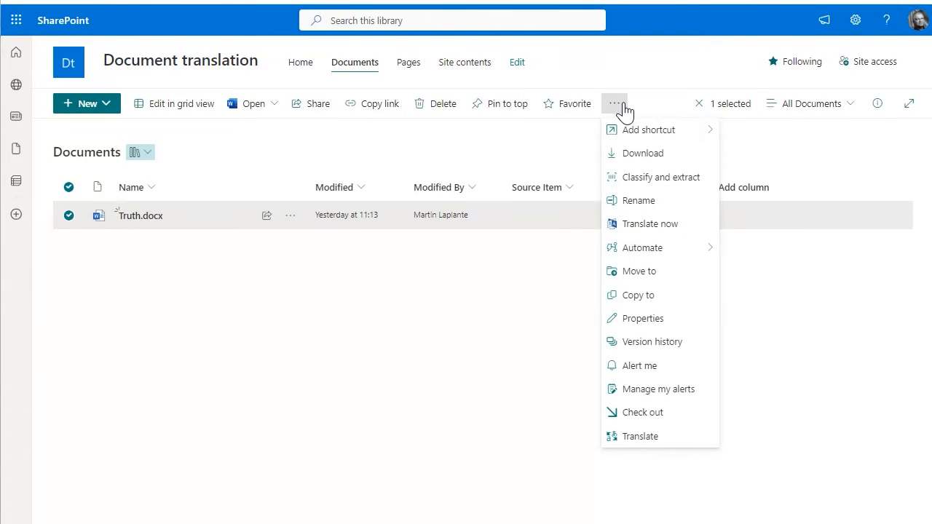
pyautogui.click(649, 224)
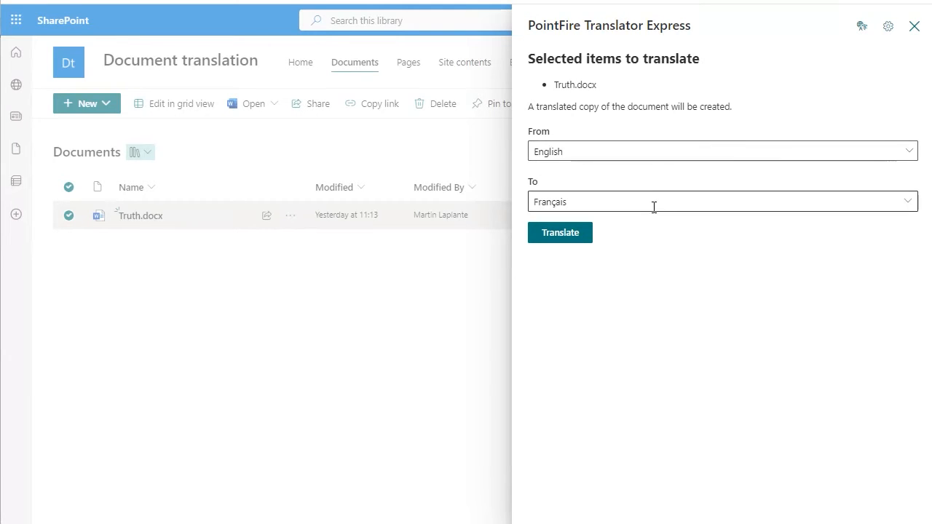
pyautogui.click(909, 203)
pyautogui.click(869, 283)
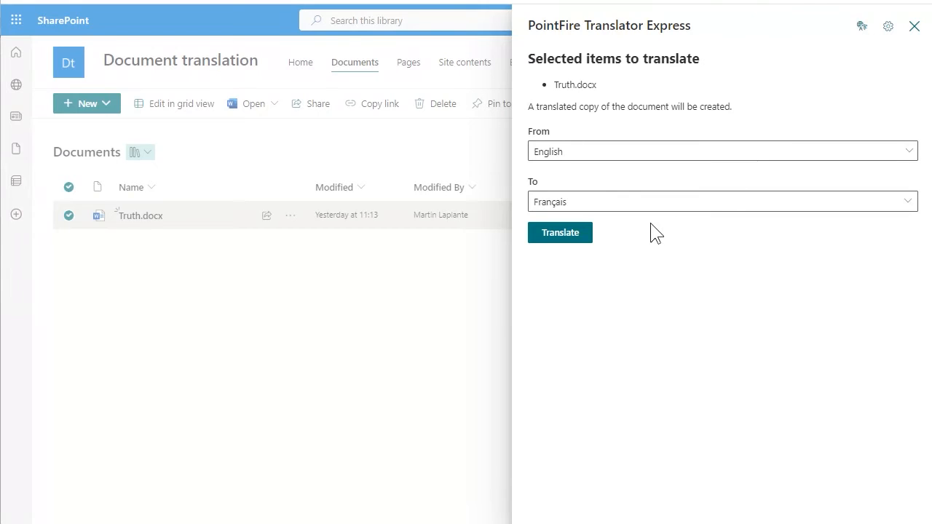
pyautogui.click(566, 236)
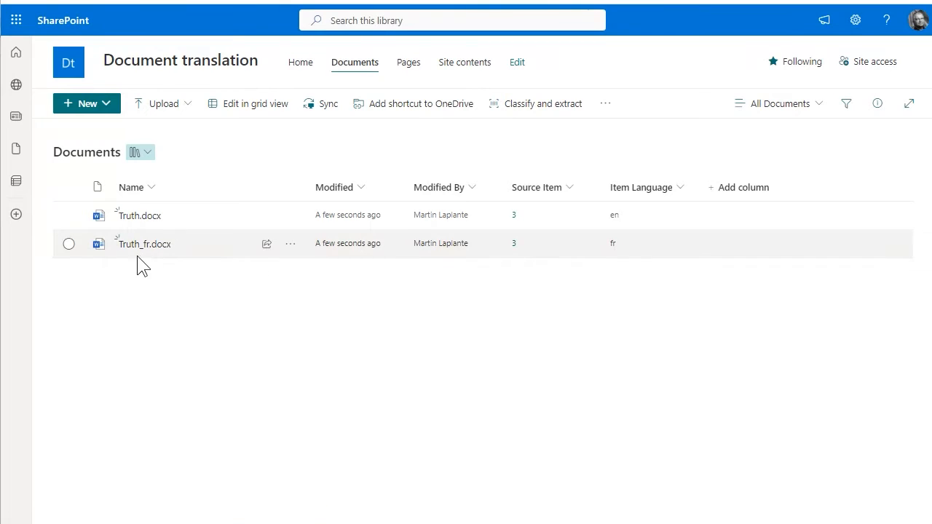
# View the translated document Truth_fr.docx in Word, and return to the Documents library.
pyautogui.moveTo(138, 251)
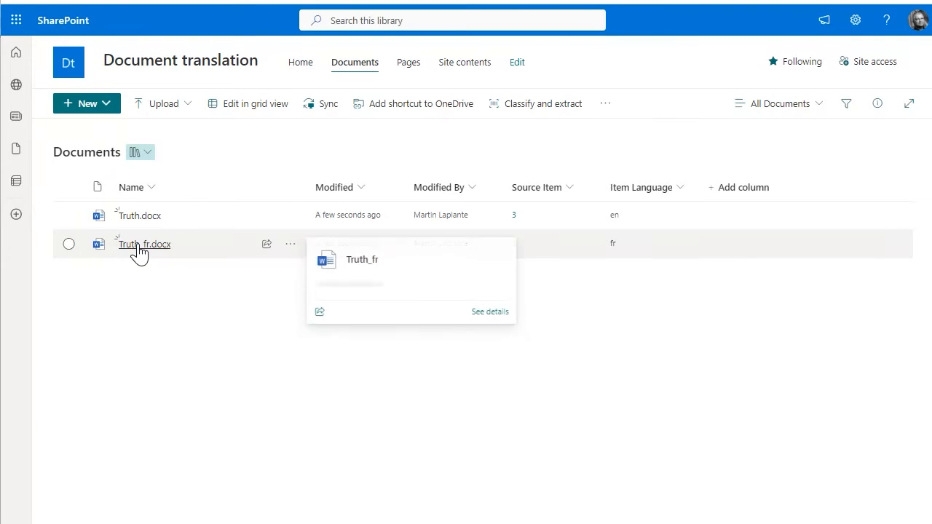
pyautogui.click(139, 244)
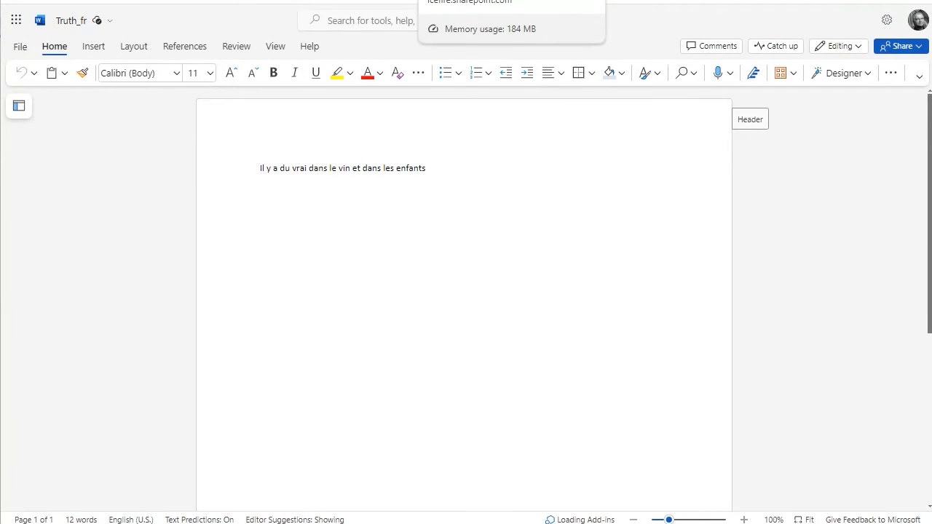
pyautogui.click(582, 0)
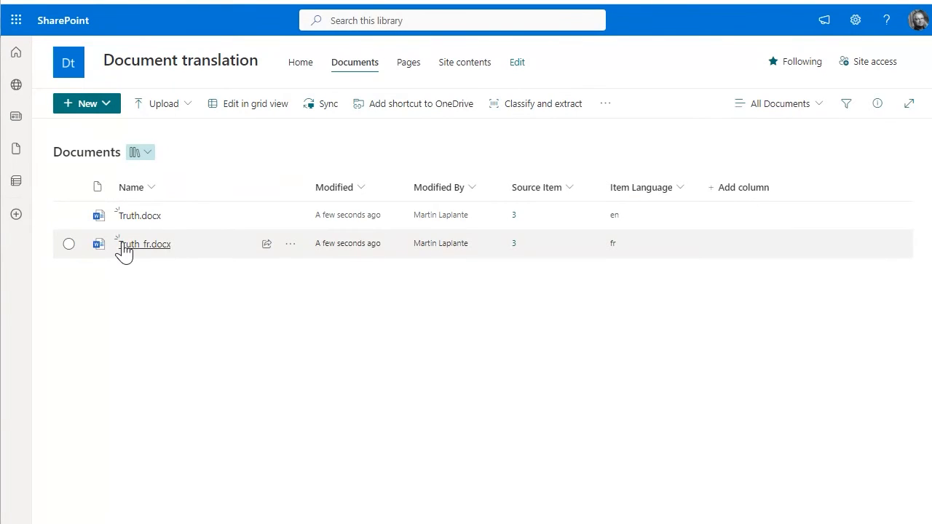
pyautogui.moveTo(127, 251)
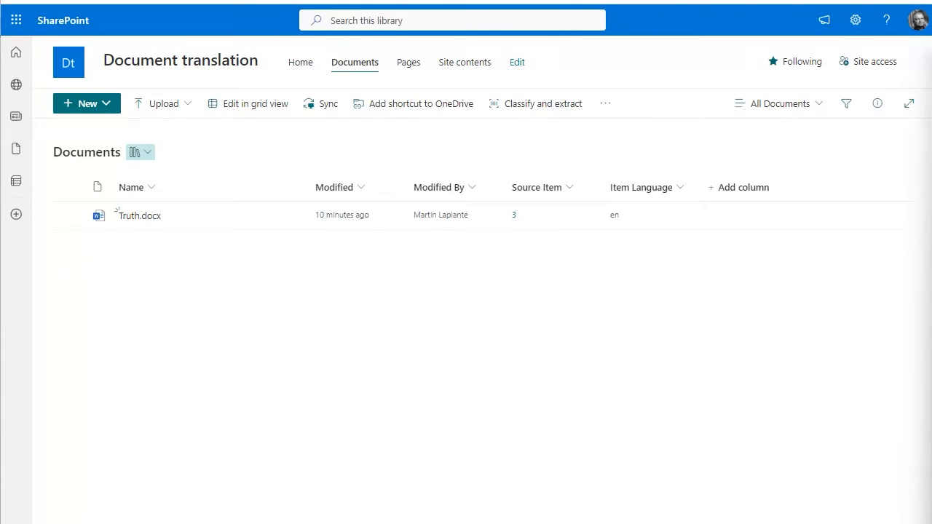
# Start Translate now for Truth.docx and bring up the translator's licensing and configuration settings.
pyautogui.click(102, 212)
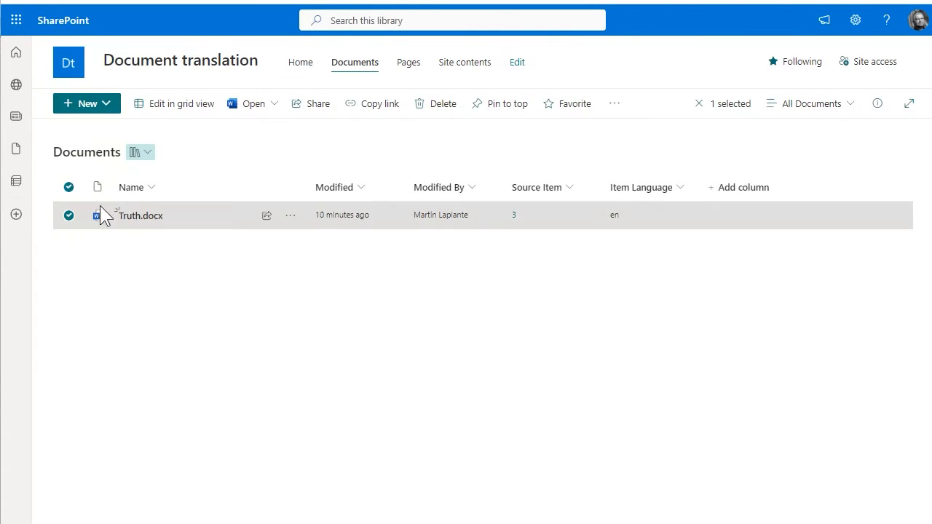
pyautogui.click(613, 104)
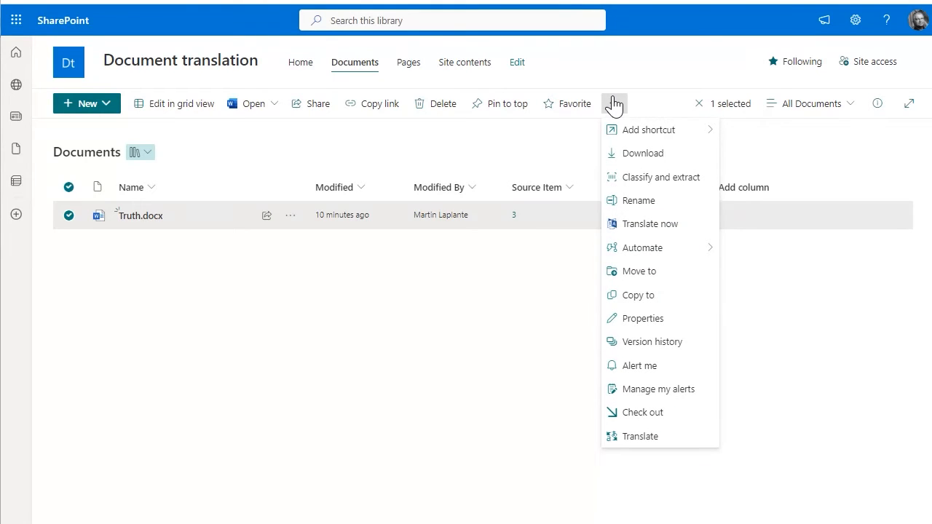
pyautogui.click(650, 226)
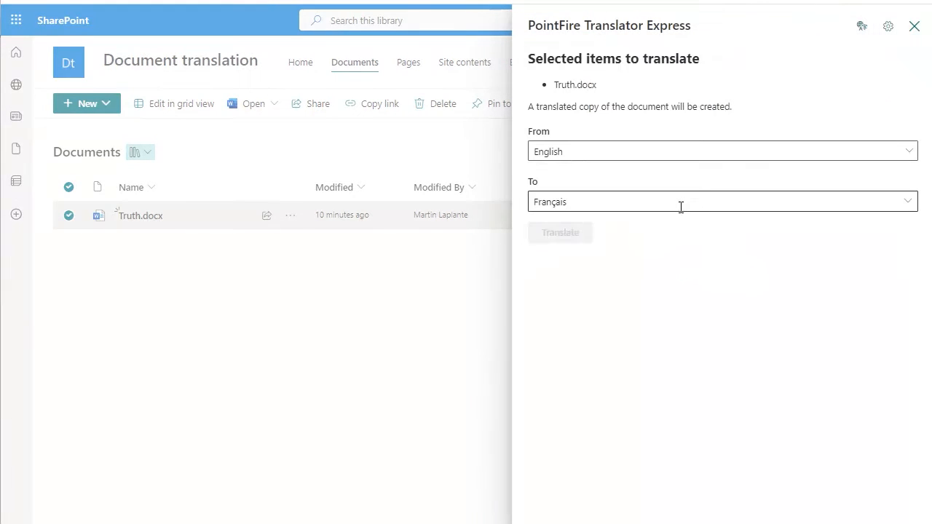
pyautogui.click(887, 30)
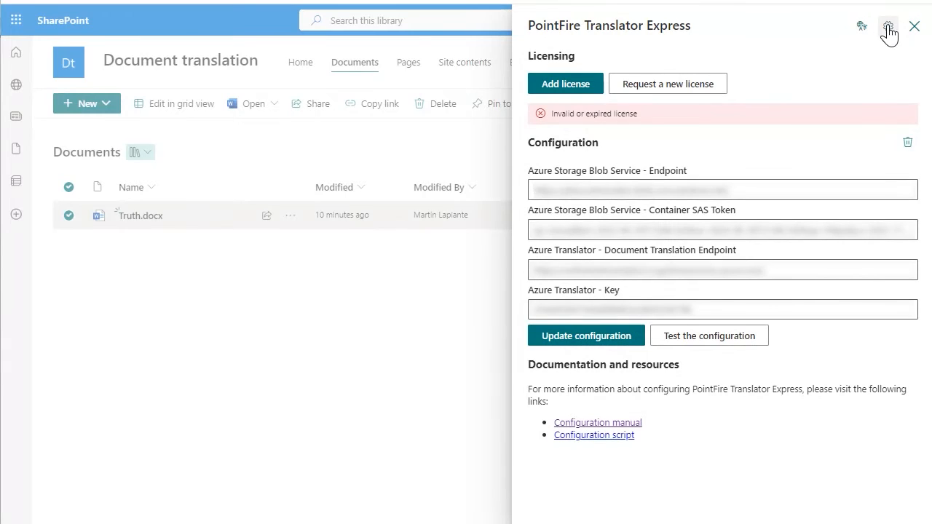
# Add a license by entering the license key, apply it and close the translator settings.
pyautogui.click(565, 85)
pyautogui.hotkey('ctrl', 'v')
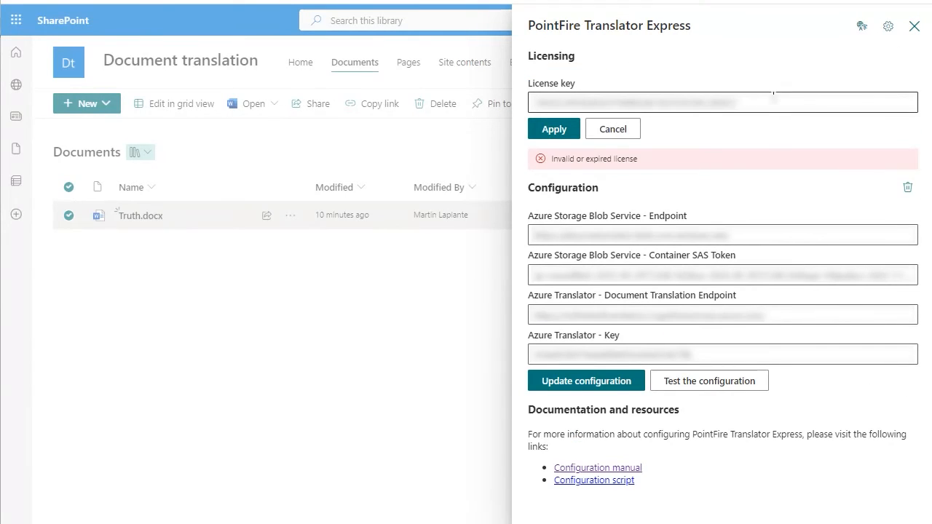
pyautogui.hotkey('ctrl', 'a')
pyautogui.hotkey('ctrl', 'v')
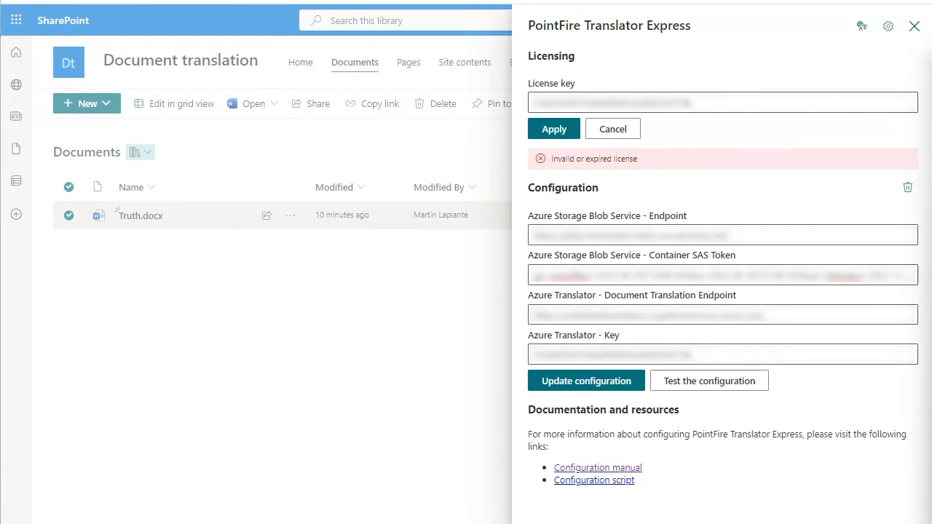
pyautogui.click(759, 102)
pyautogui.hotkey('ctrl', 'a')
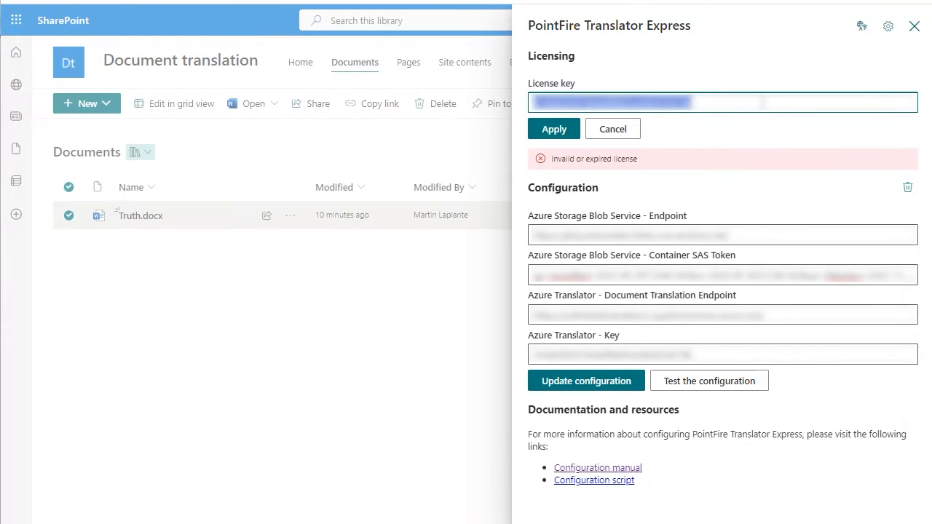
pyautogui.hotkey('ctrl', 'v')
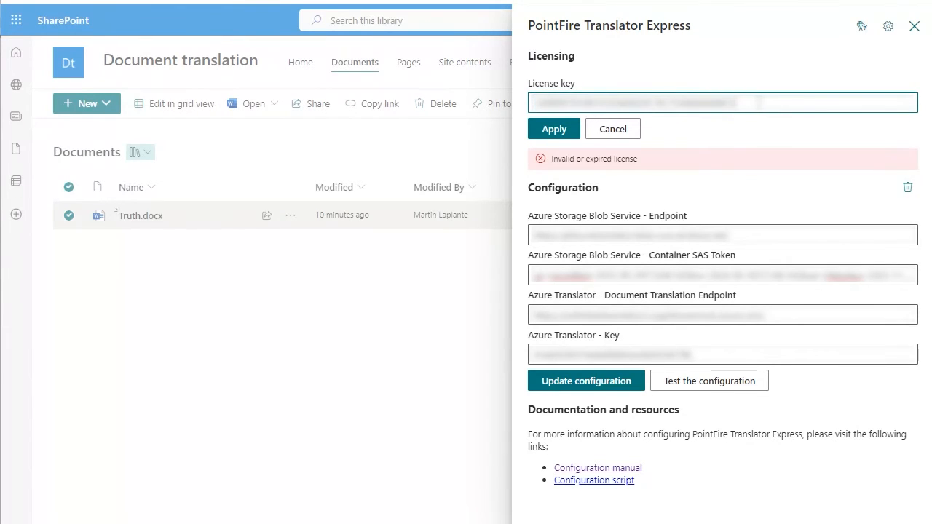
pyautogui.click(567, 131)
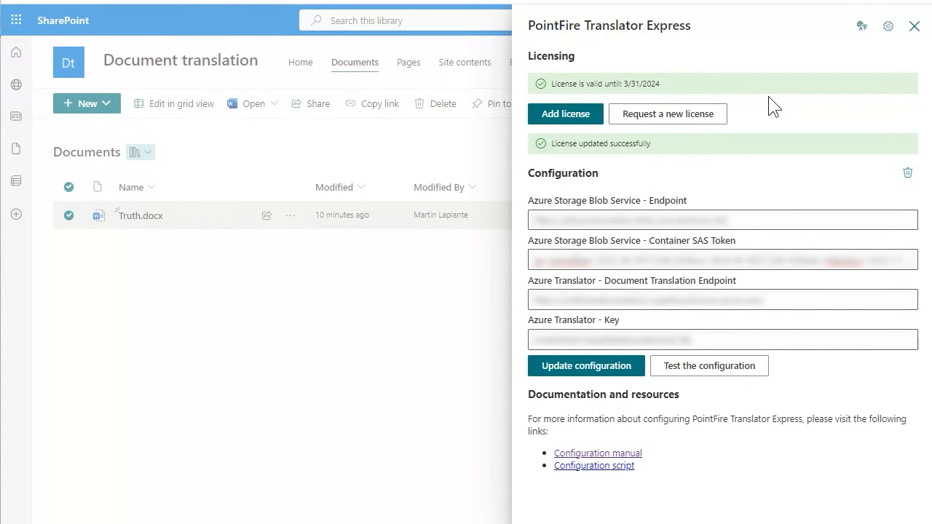
pyautogui.click(914, 29)
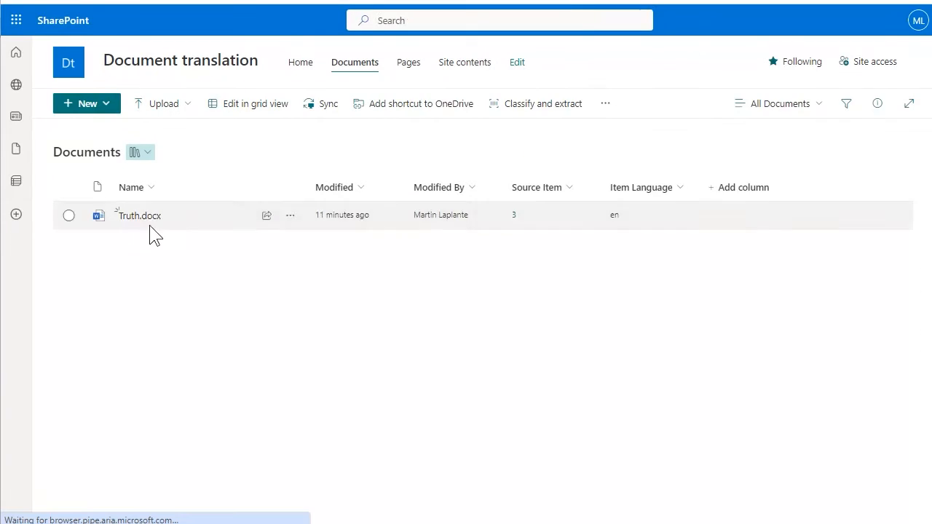
# Translate Truth.docx from English to Français again, using the newly licensed version.
pyautogui.click(70, 216)
pyautogui.click(616, 104)
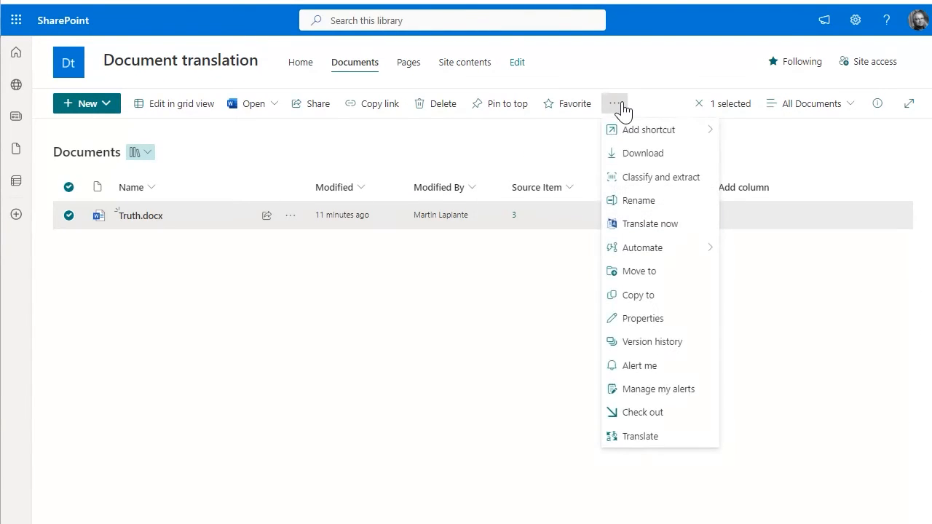
pyautogui.click(669, 223)
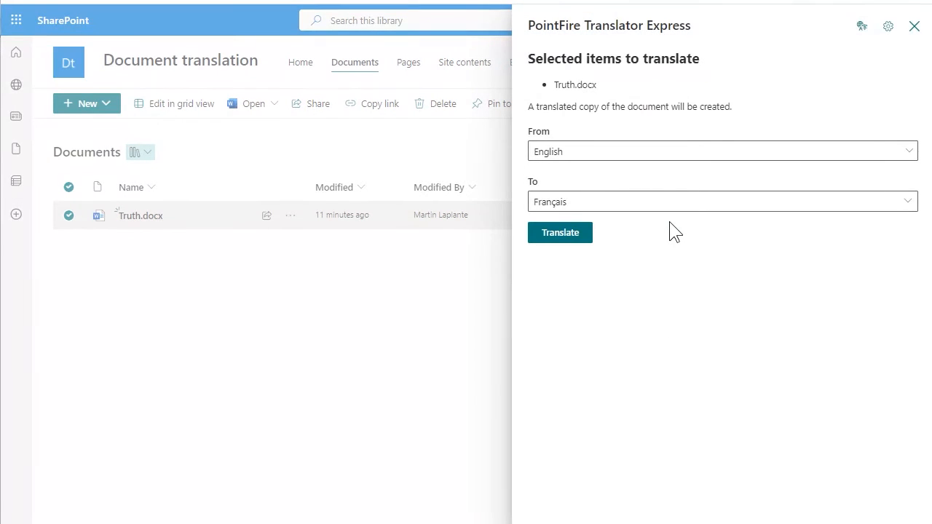
pyautogui.click(572, 232)
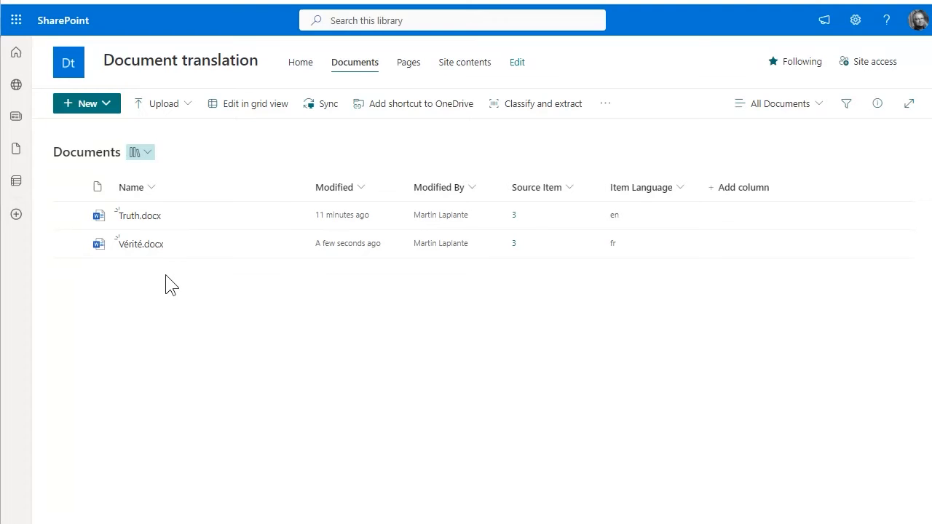
# Open the page All for one.aspx from the Site Pages library.
pyautogui.click(404, 72)
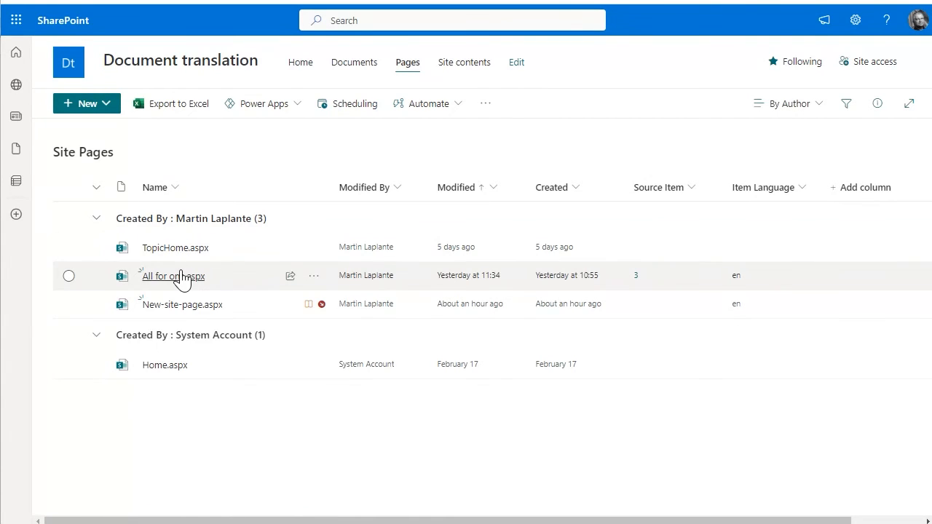
pyautogui.moveTo(178, 283)
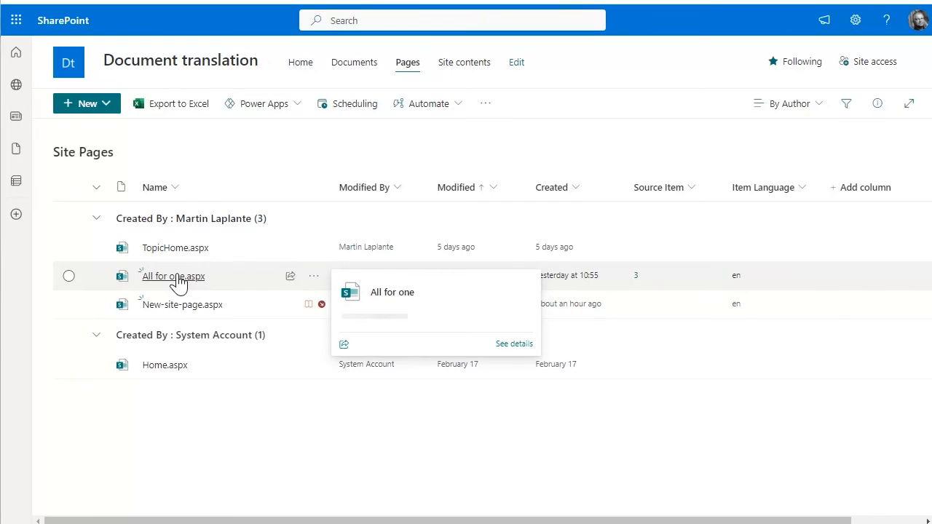
pyautogui.click(69, 278)
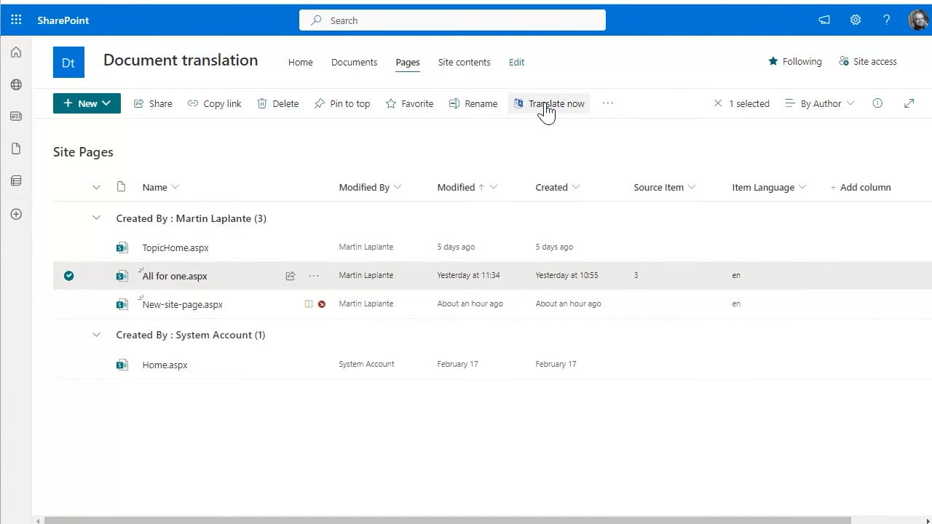
pyautogui.click(173, 279)
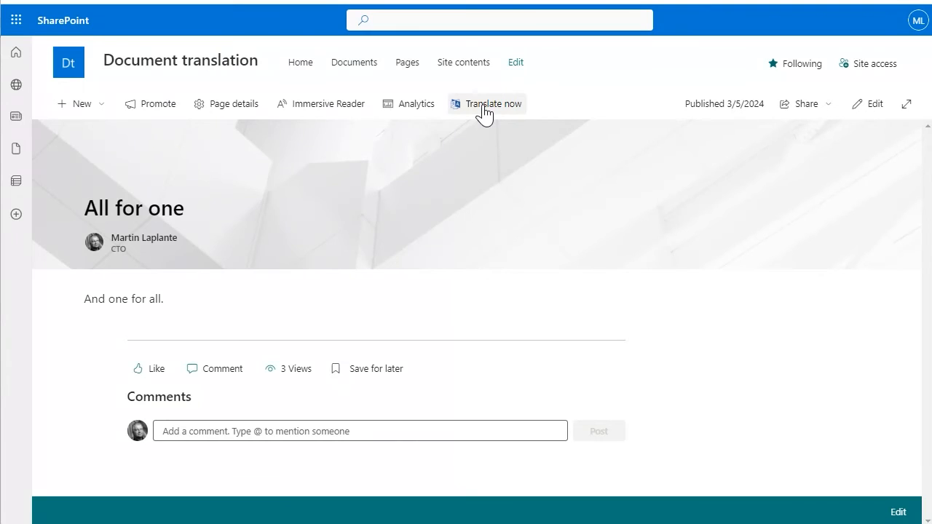
# Translate the All for one page from English to Français and close the translator.
pyautogui.click(483, 109)
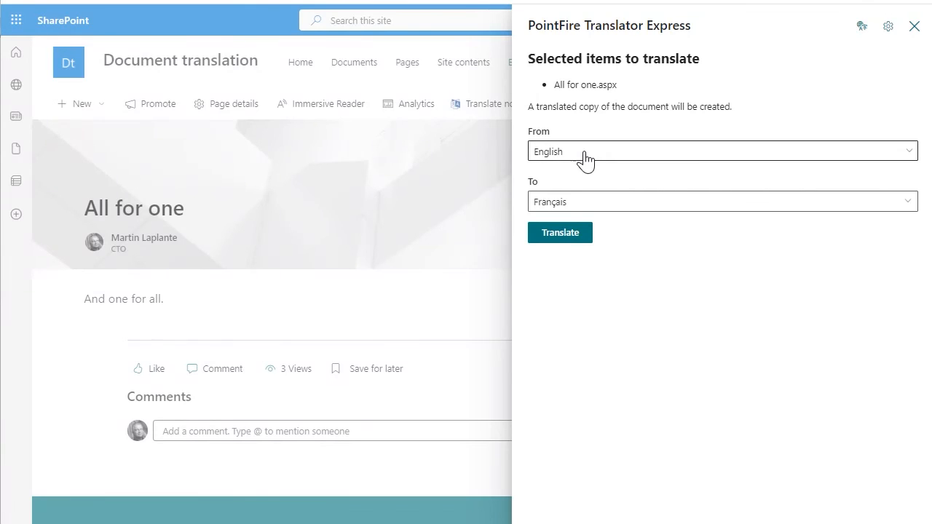
pyautogui.click(610, 201)
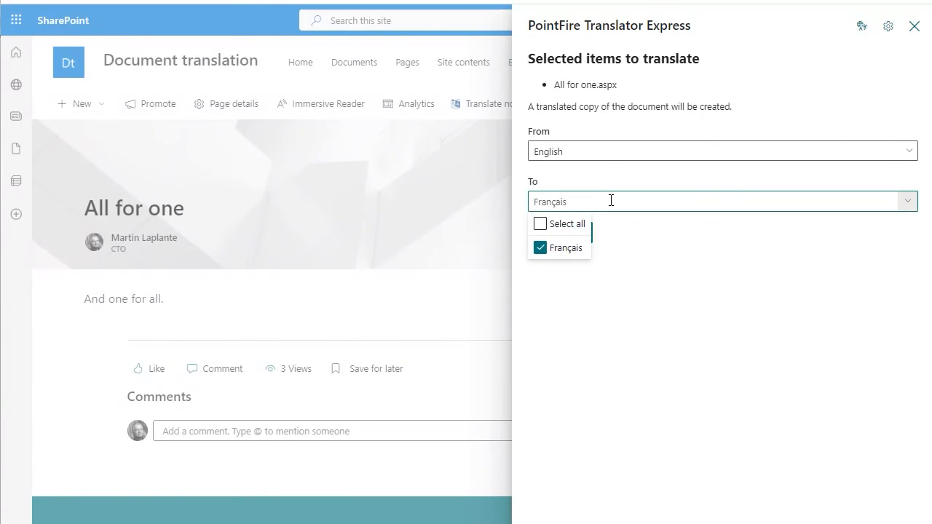
pyautogui.click(786, 332)
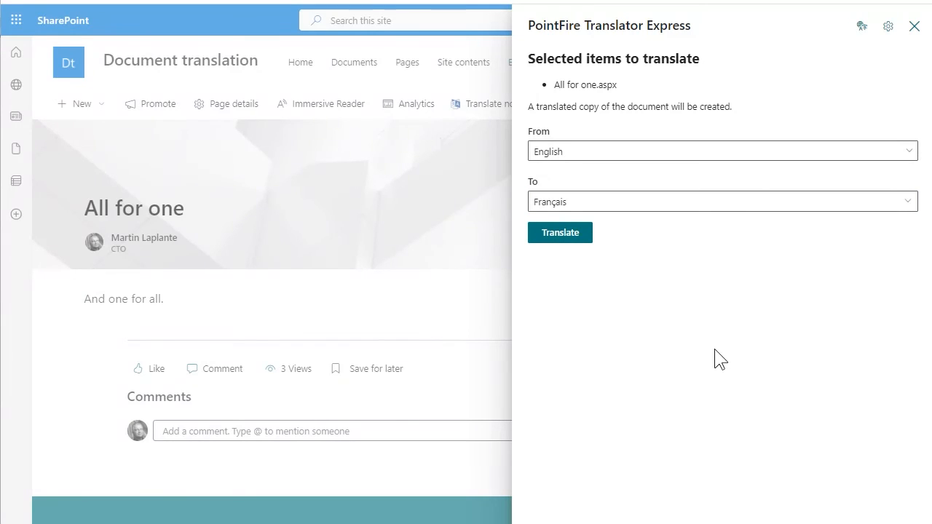
pyautogui.click(561, 236)
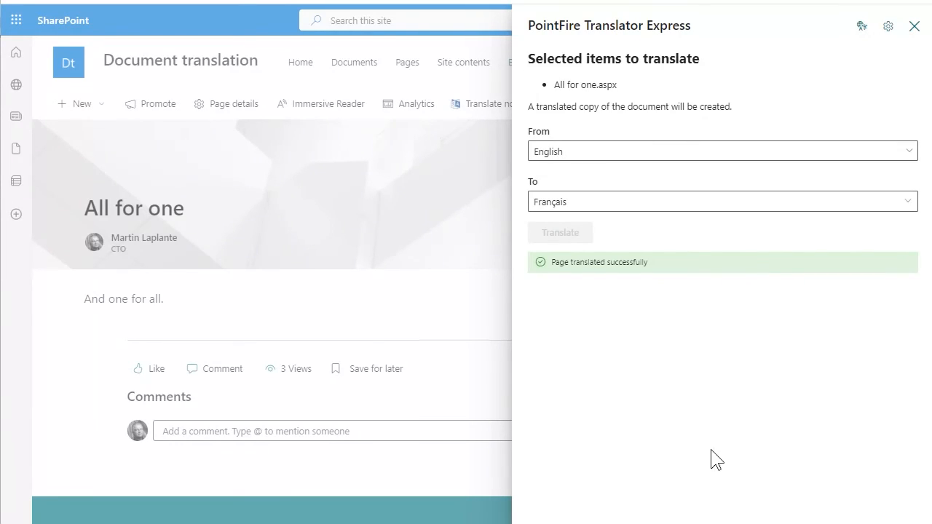
pyautogui.click(914, 27)
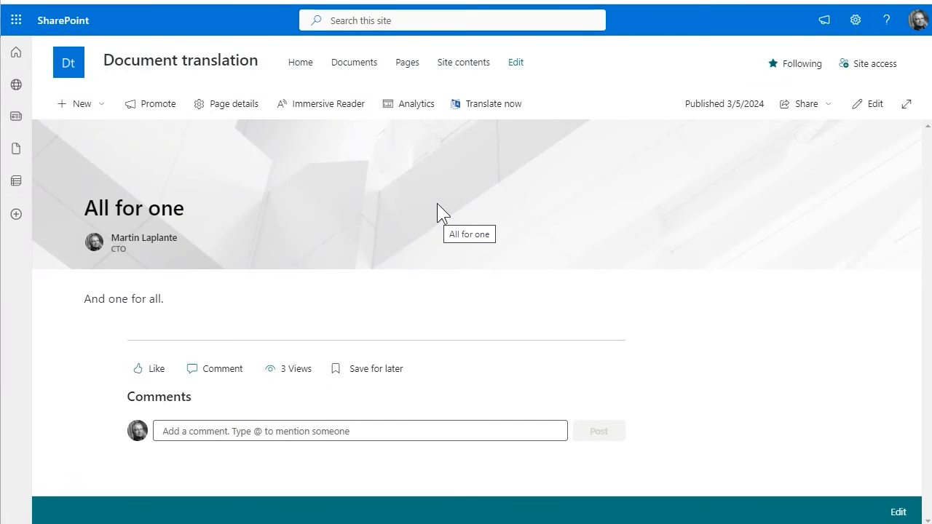
# Return to the Site Pages library and view the translated page Tous pour un.aspx.
pyautogui.click(410, 66)
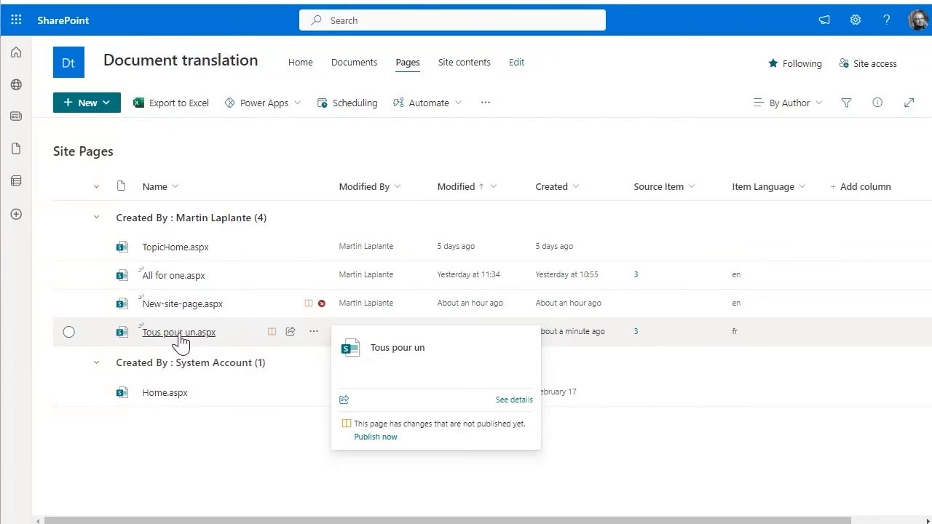
pyautogui.click(179, 336)
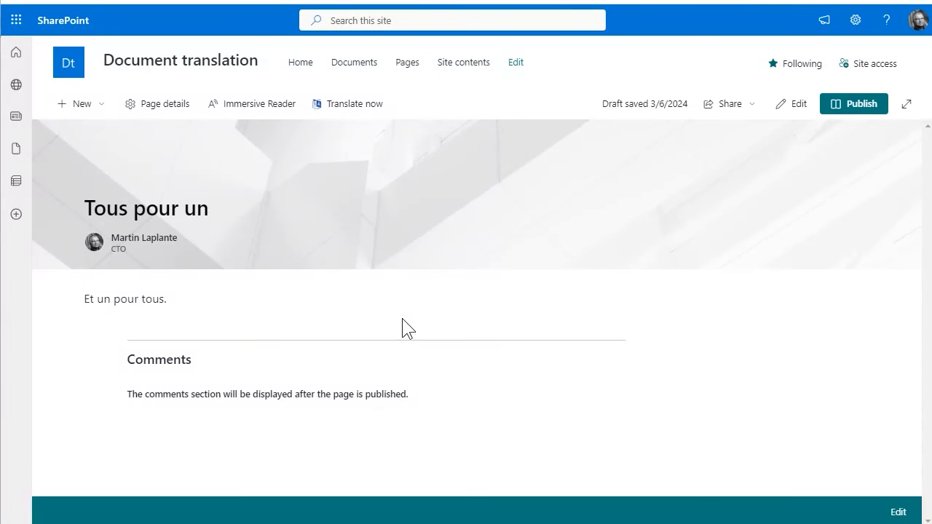